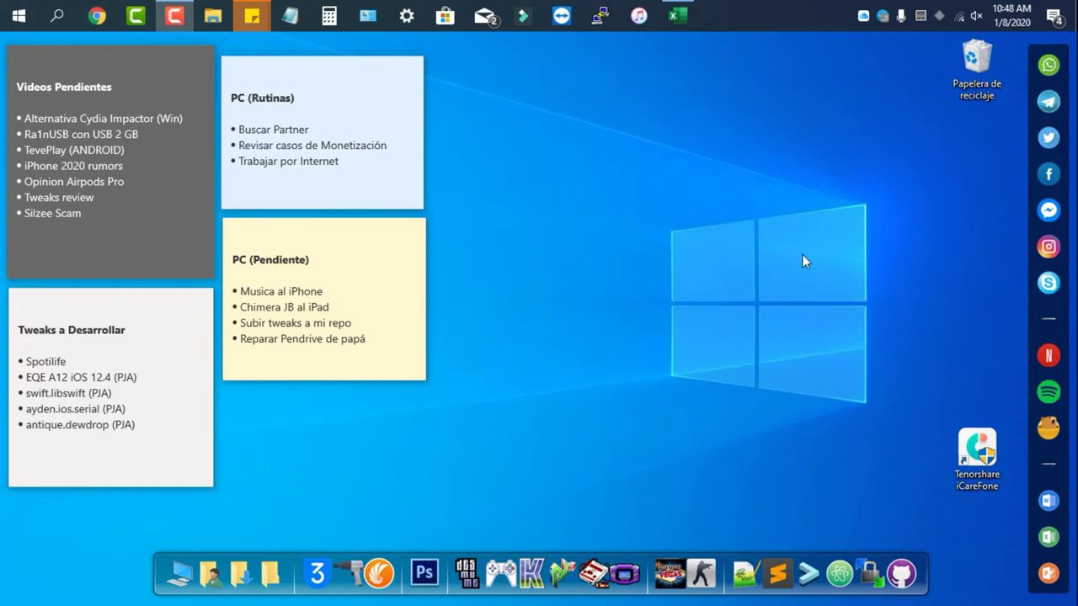
left_click_drag(924, 335, 1006, 536)
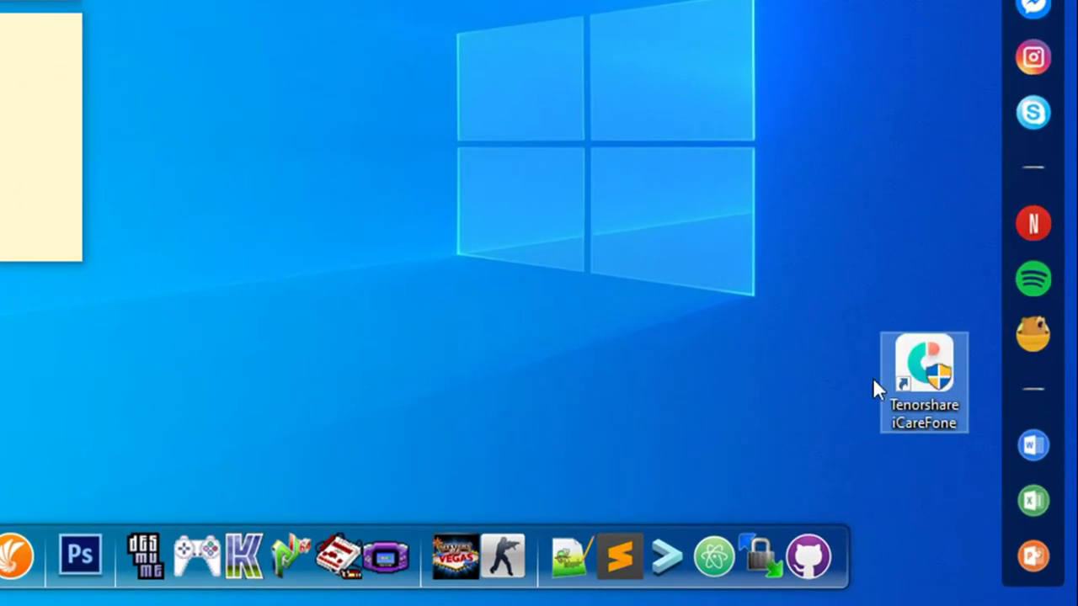
left_click_drag(886, 354, 796, 221)
left_click_drag(723, 149, 950, 327)
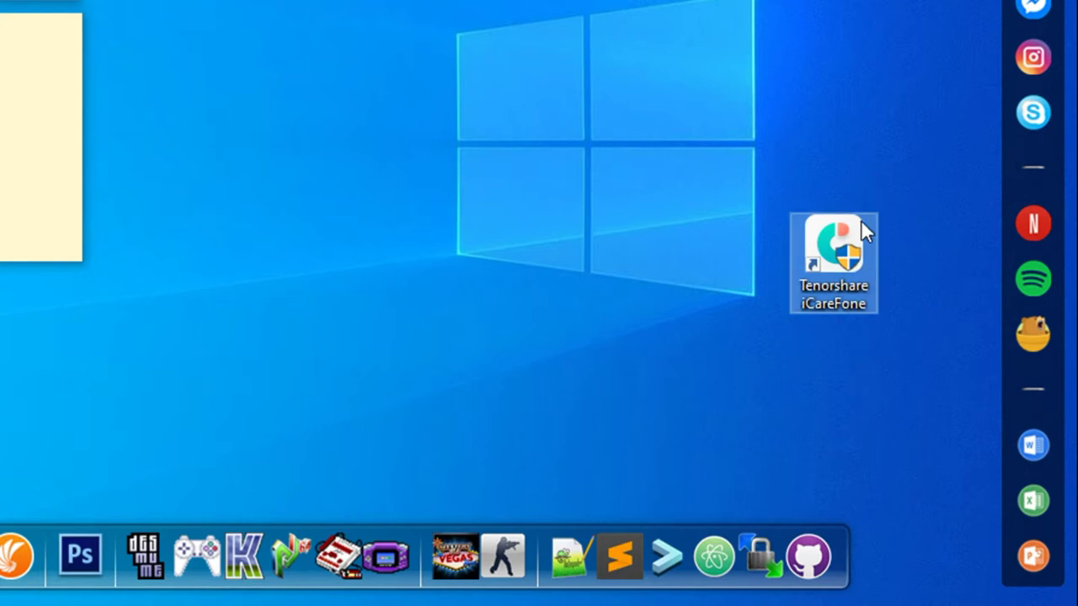
left_click_drag(864, 286, 955, 433)
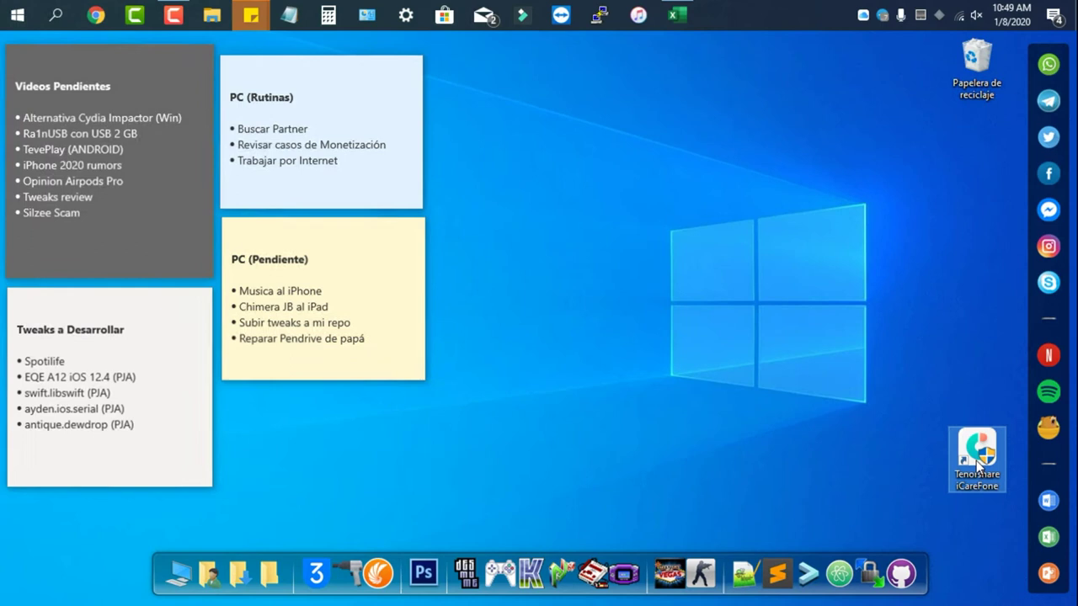
Run Tenorshare iCareFone as administrator and load the connected iPhone's contacts, retrying after iCloud contact syncing is turned off on the phone.
right_click(955, 431)
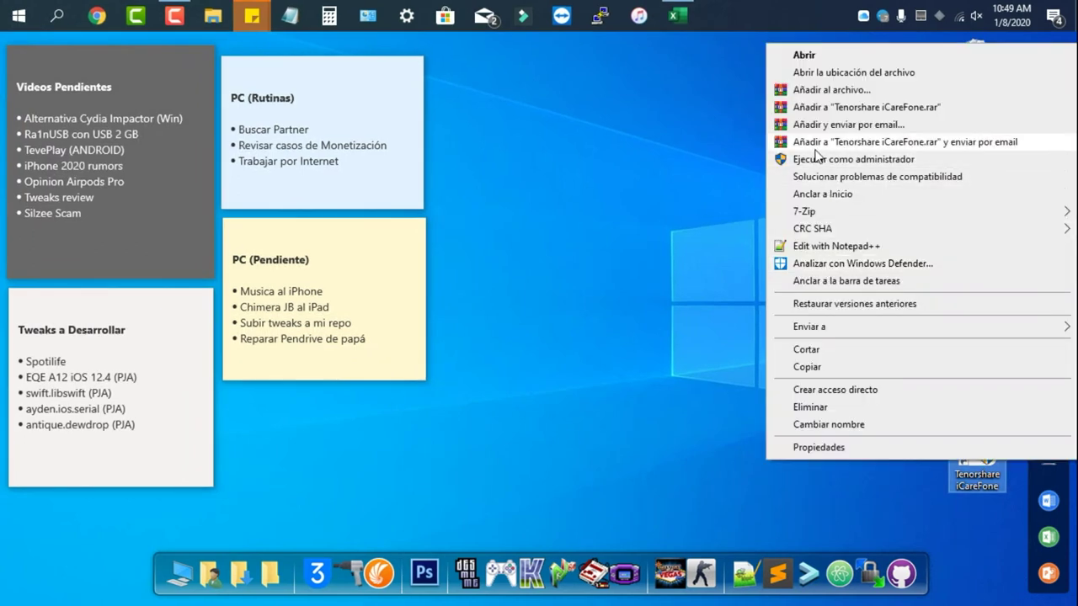
left_click(817, 159)
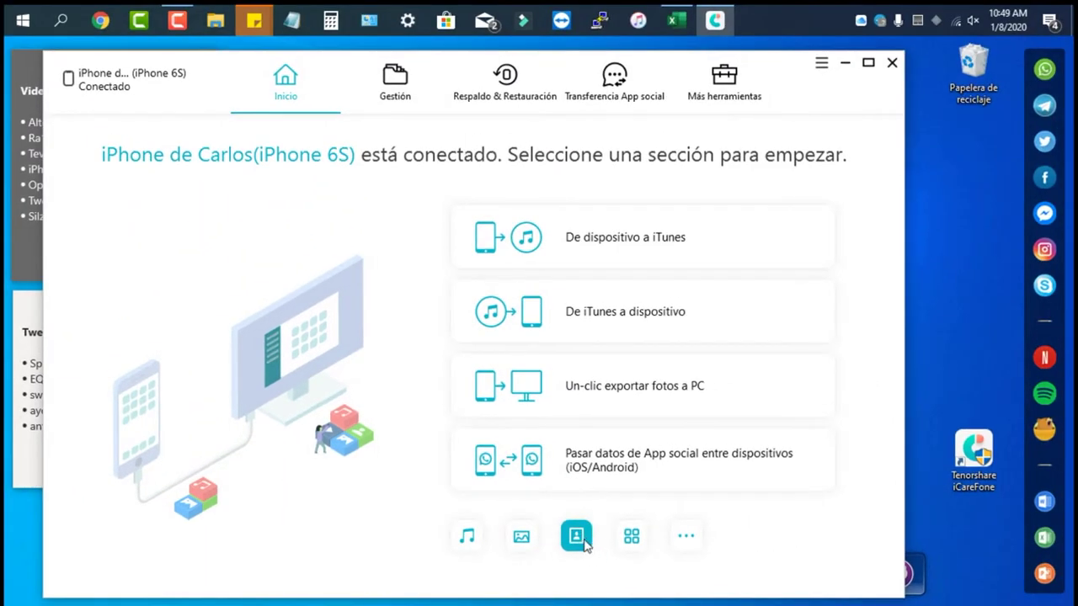
left_click(584, 541)
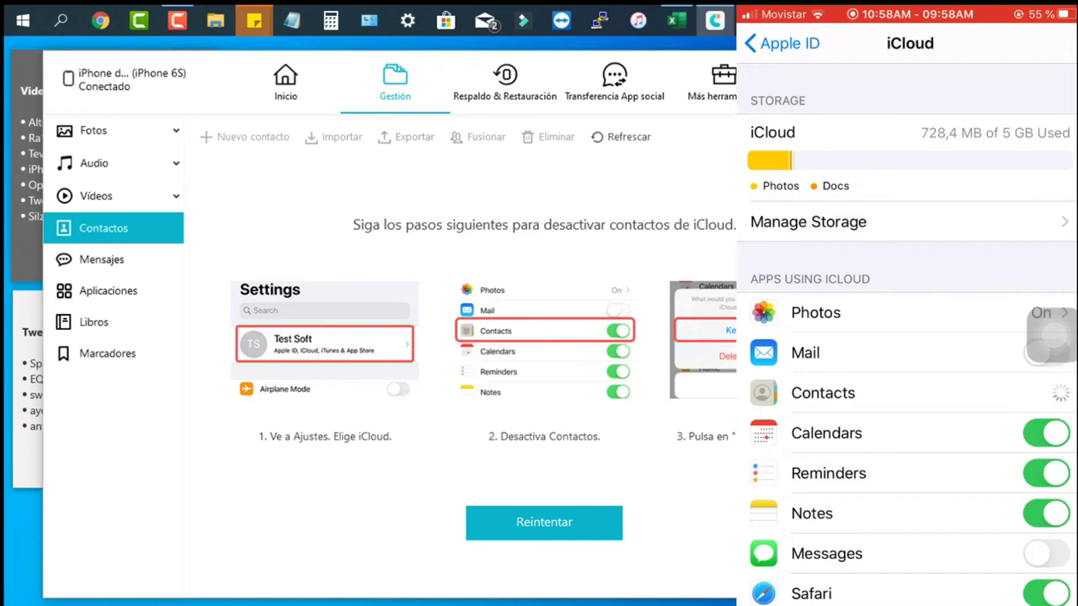
left_click(581, 529)
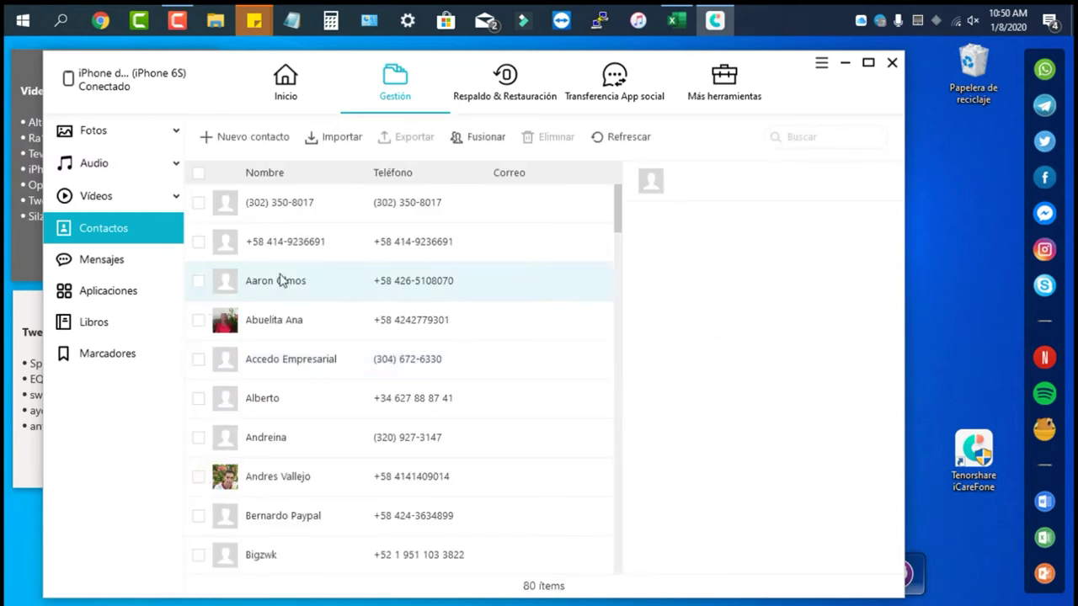
Select all the iPhone contacts in the list and check the selection through to the end.
left_click(198, 204)
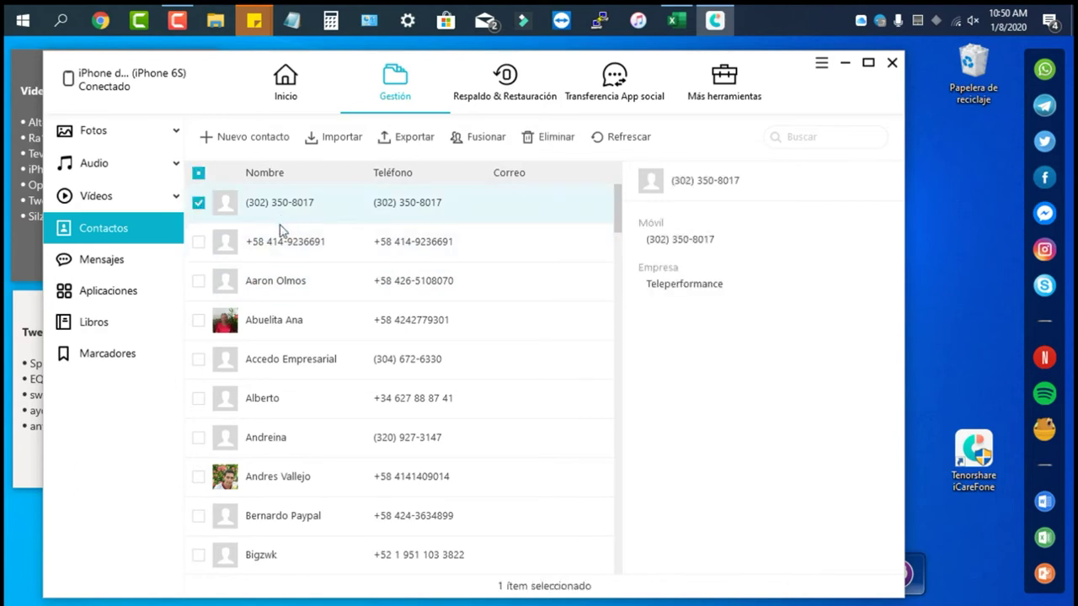
left_click(198, 243)
left_click(199, 175)
left_click(199, 174)
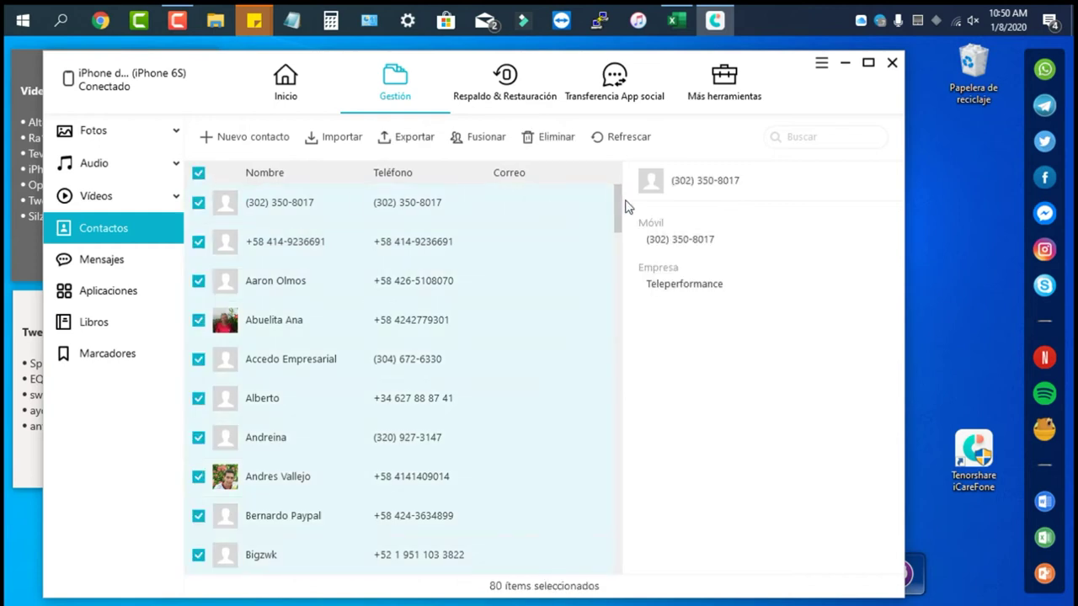
left_click_drag(616, 202, 628, 551)
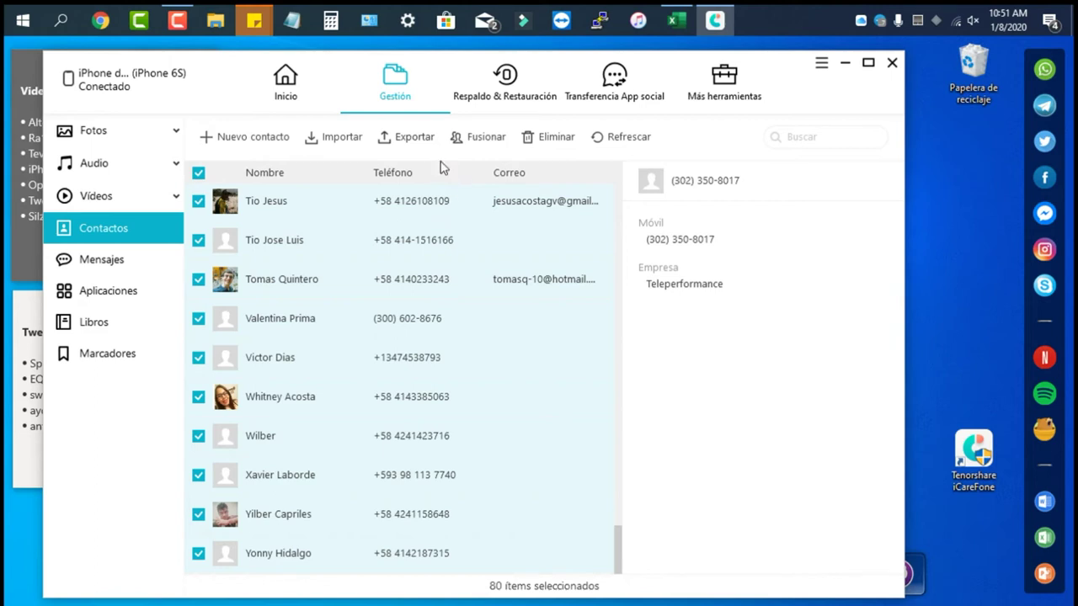
Export the selected contacts to a vCard file in Documents, keeping the suggested file name.
left_click(404, 145)
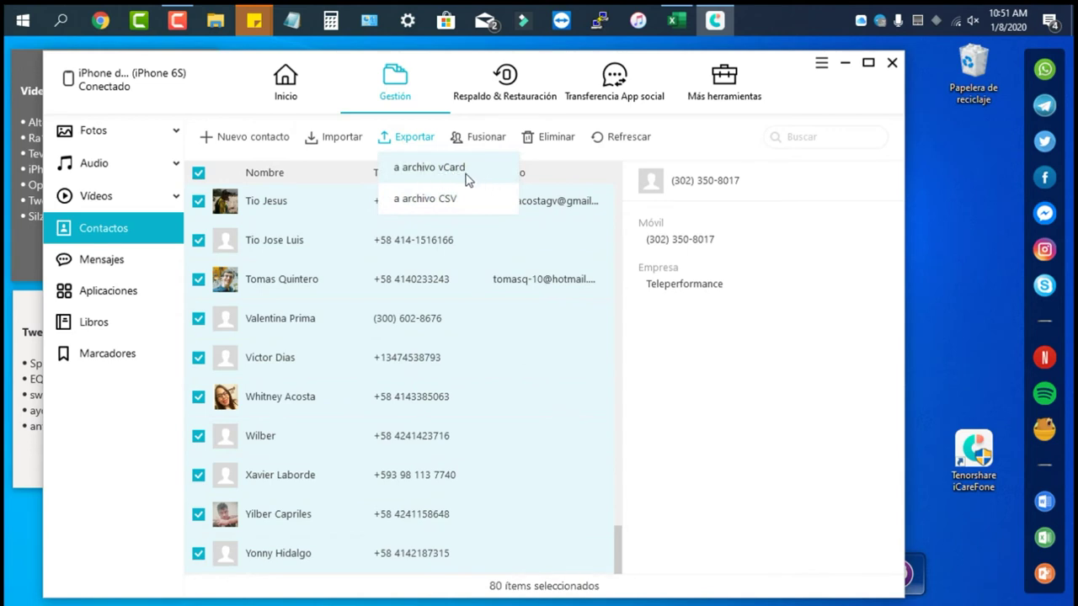
left_click(459, 180)
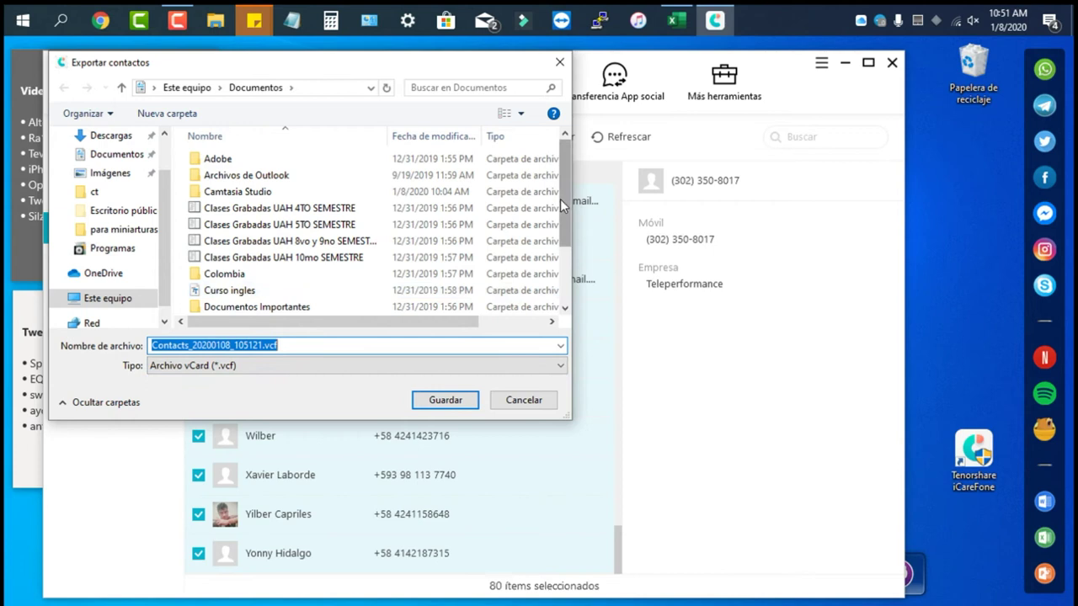
left_click_drag(560, 199, 560, 268)
left_click(445, 401)
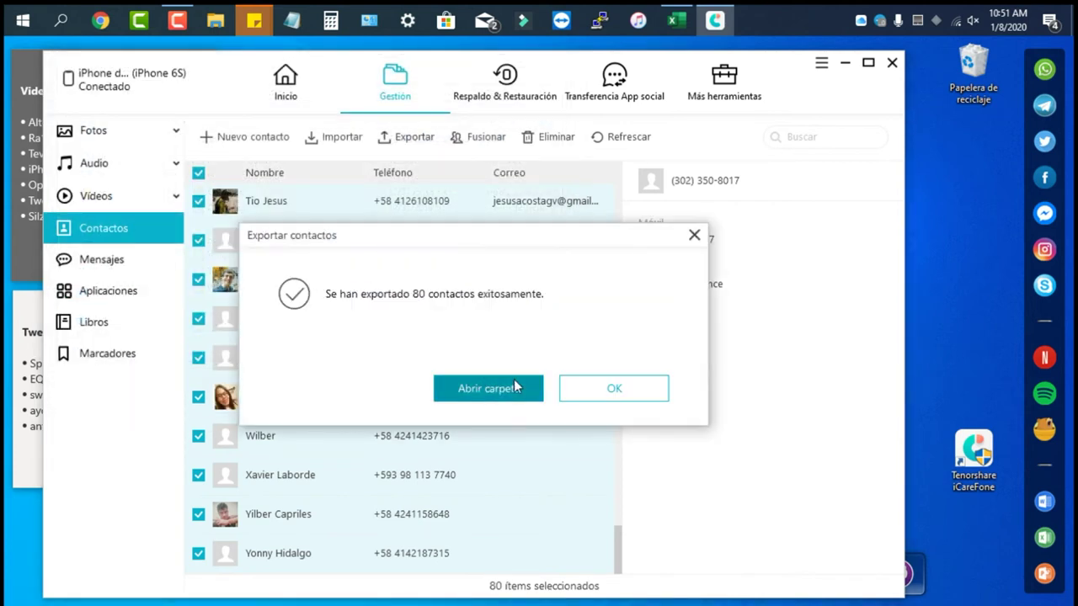
left_click(566, 383)
Export the selected contacts to a CSV file in Documents with the suggested name and open the containing folder.
left_click(396, 139)
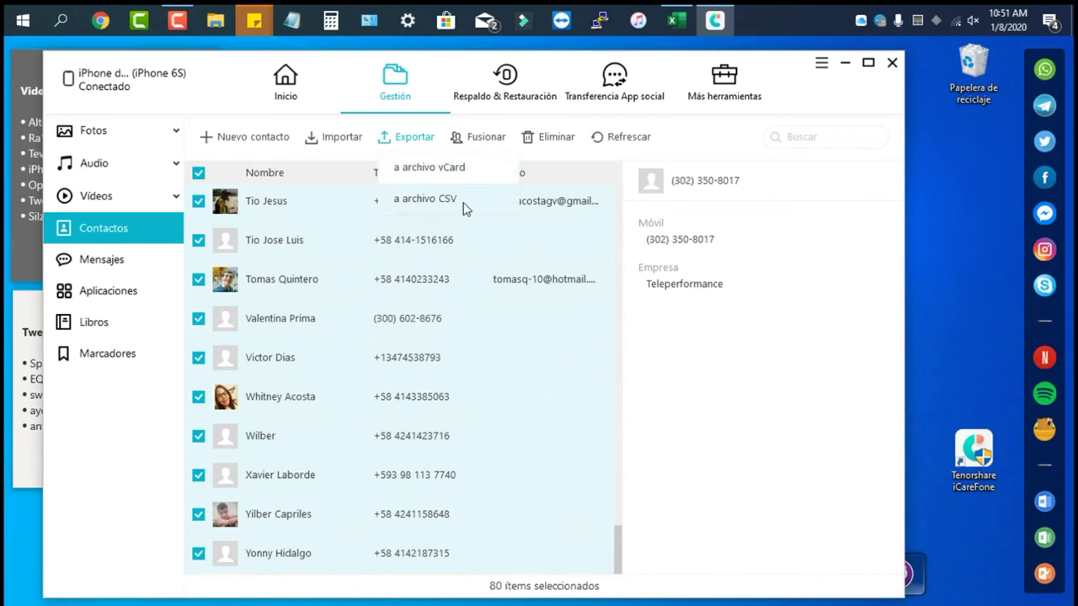
left_click(464, 208)
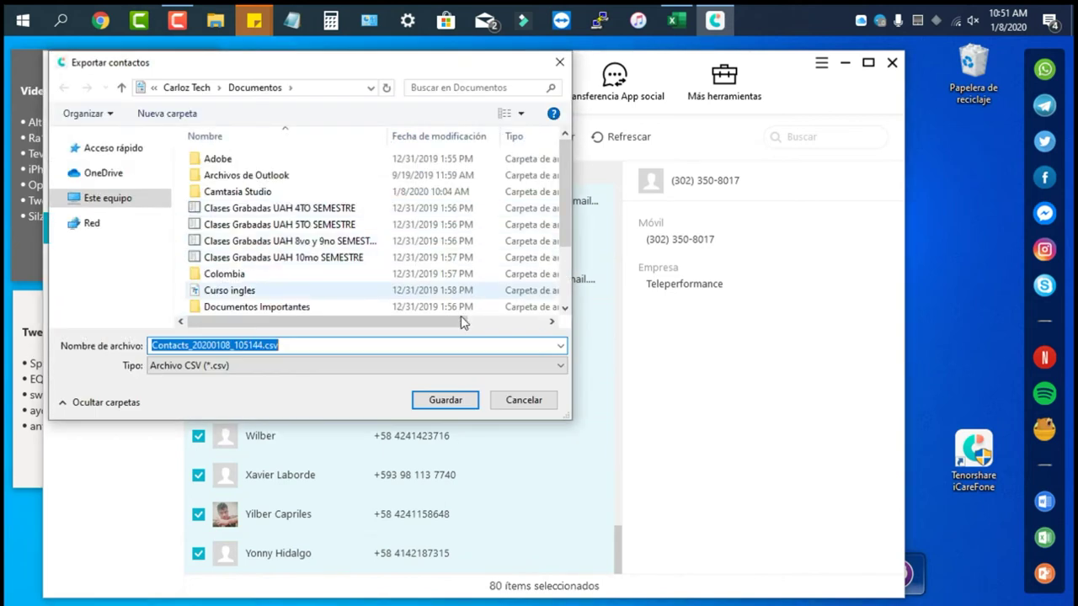
left_click(441, 401)
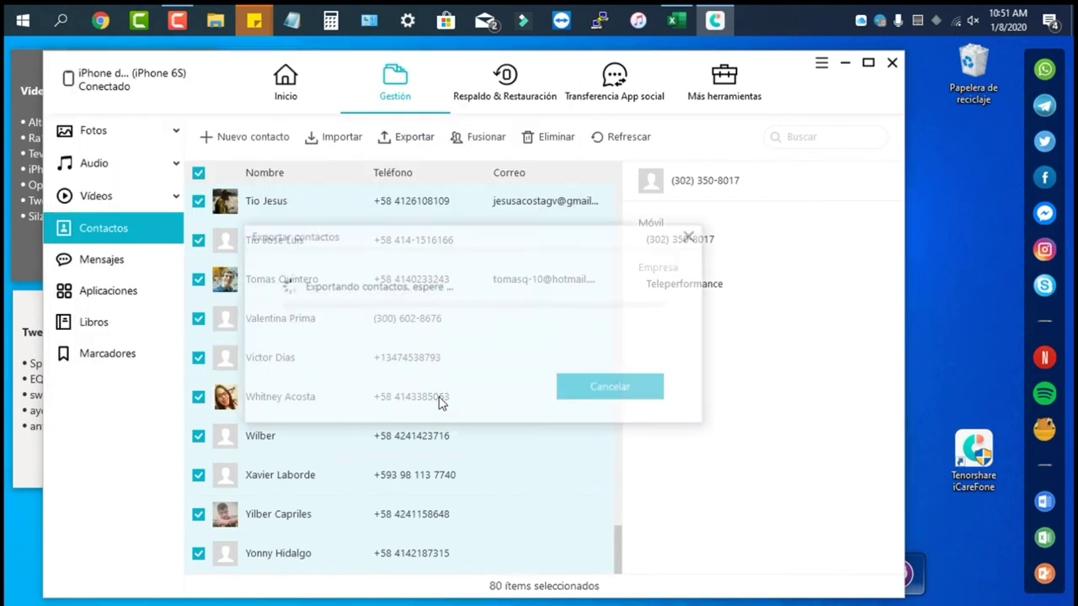
left_click(478, 386)
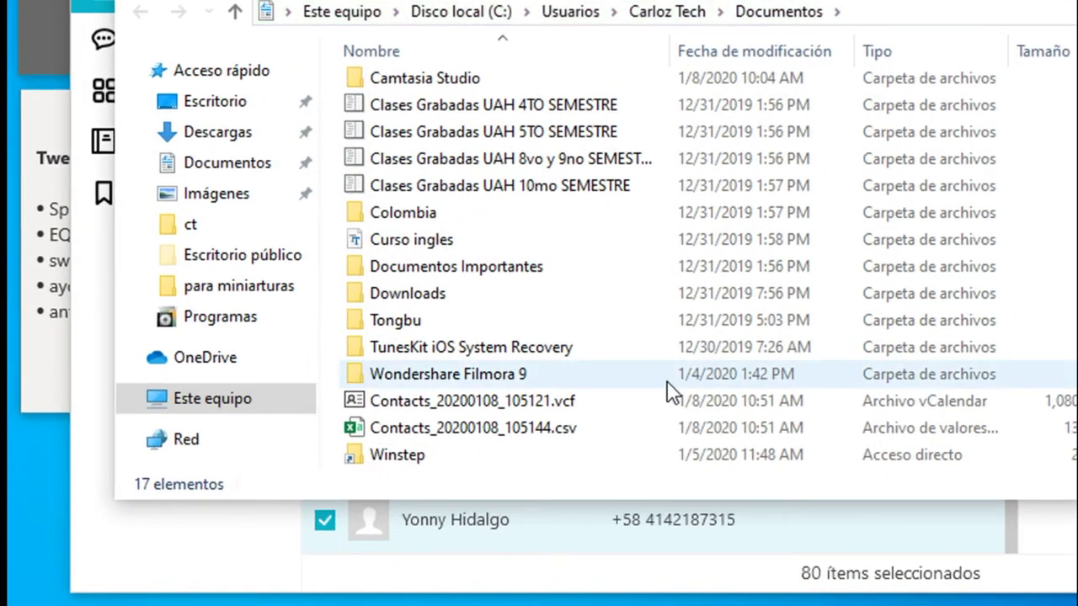
Try to open the exported Contacts_20200108_105121.vcf file with Outlook.
left_click(572, 404)
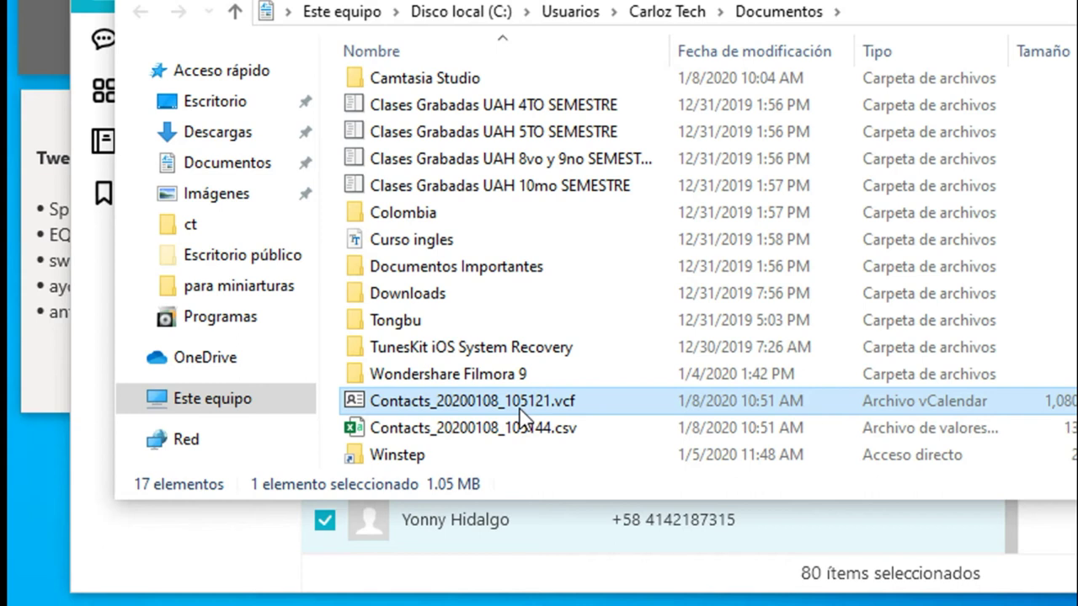
double_click(522, 413)
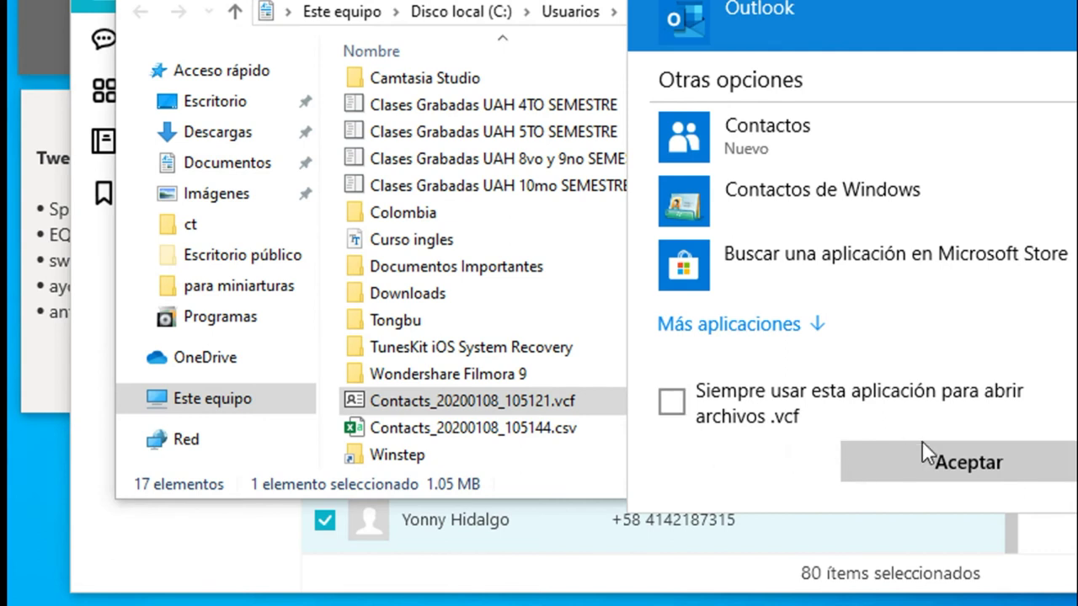
left_click(968, 462)
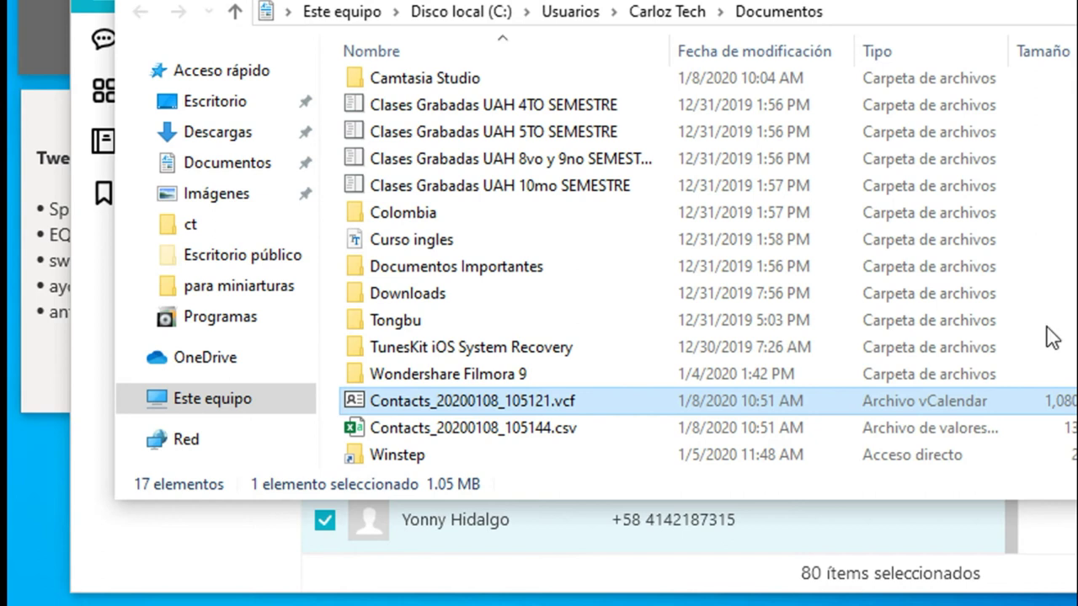
Open Contacts_20200108_105144.csv in Excel and examine the contacts' name and birthday columns.
left_click(505, 431)
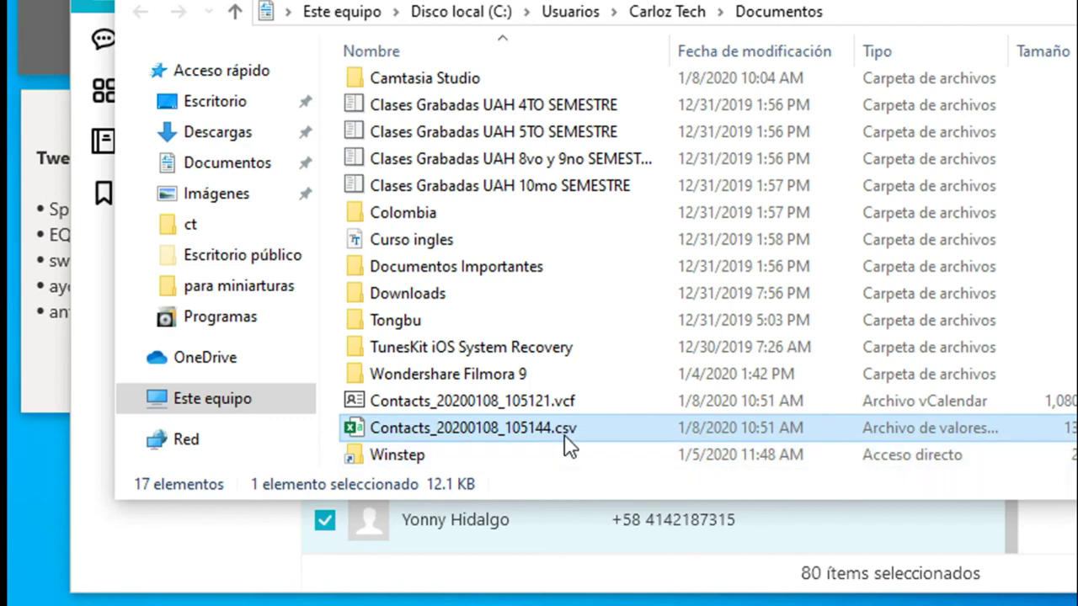
double_click(566, 442)
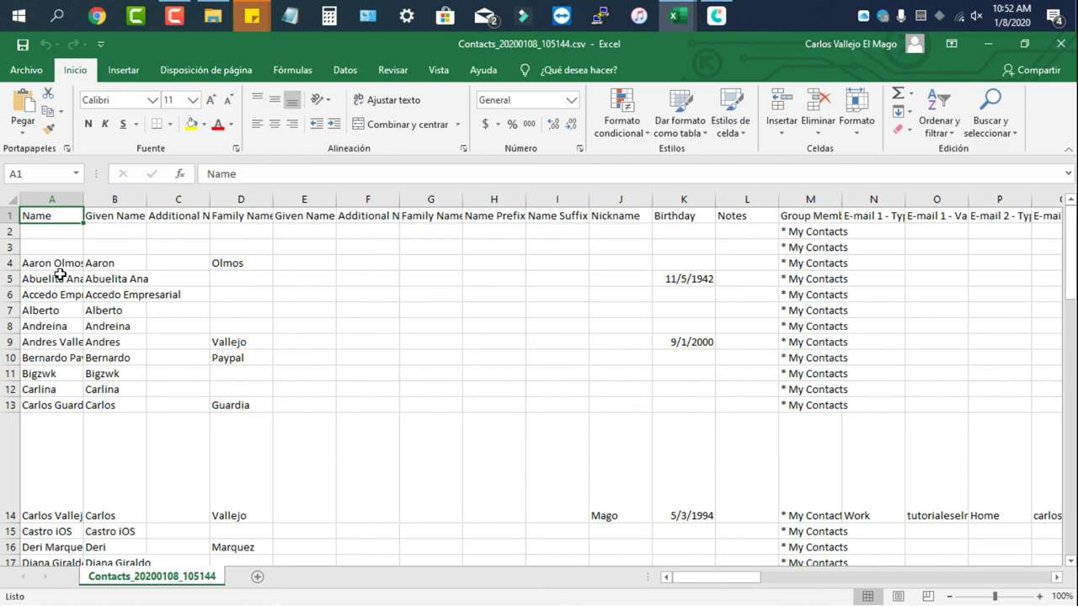
left_click(61, 262)
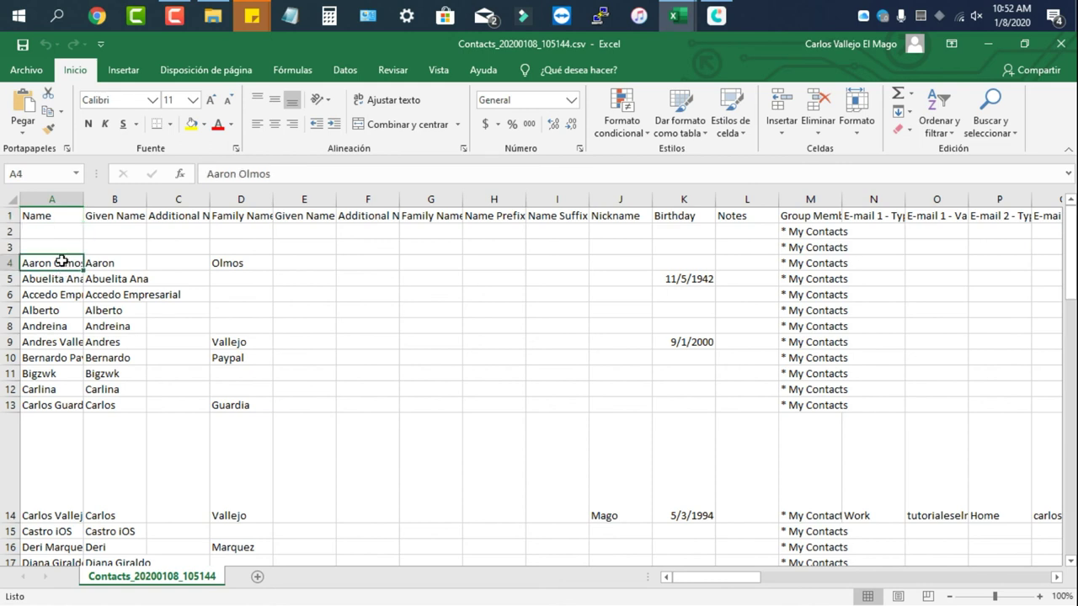
left_click(111, 263)
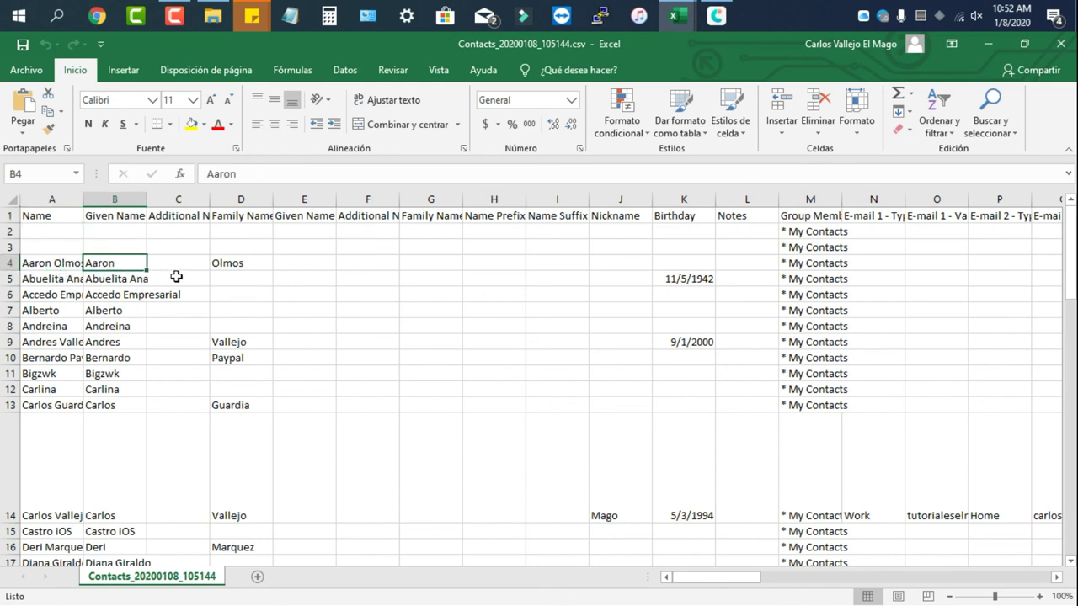
left_click(182, 269)
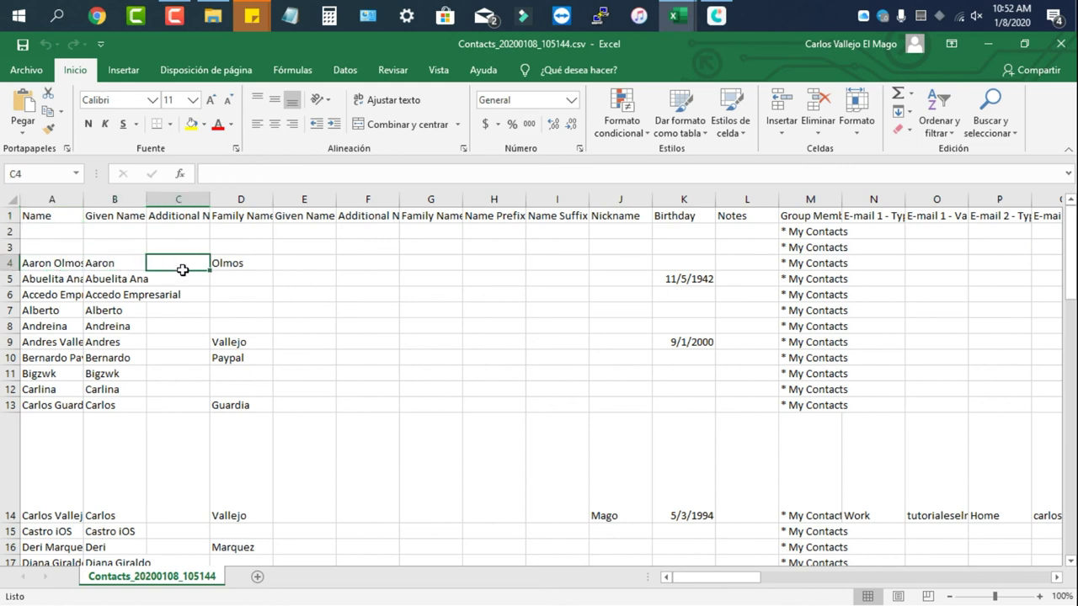
left_click(232, 268)
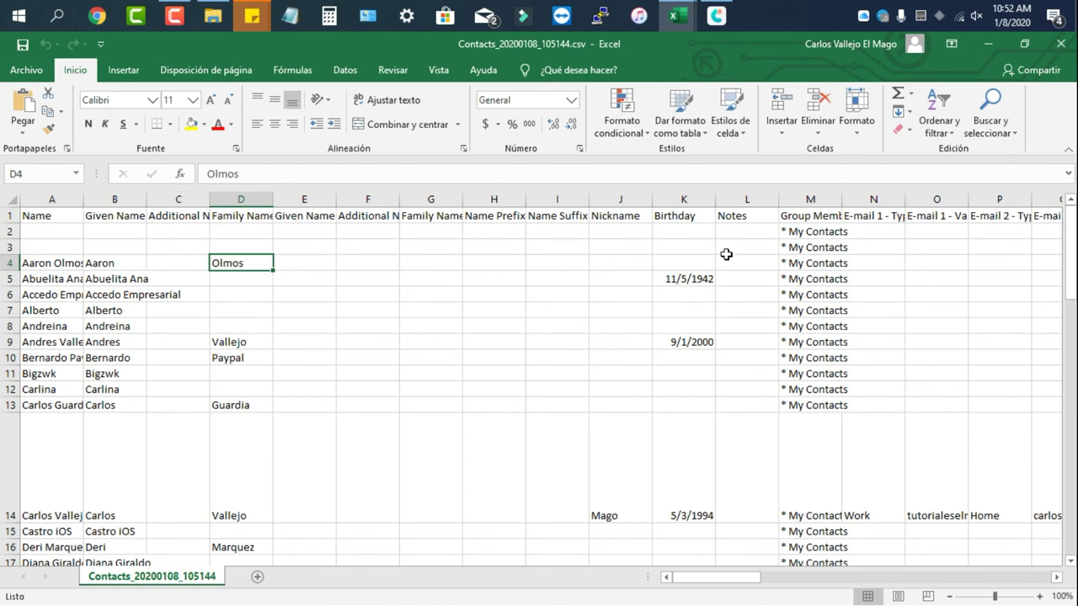
left_click(701, 280)
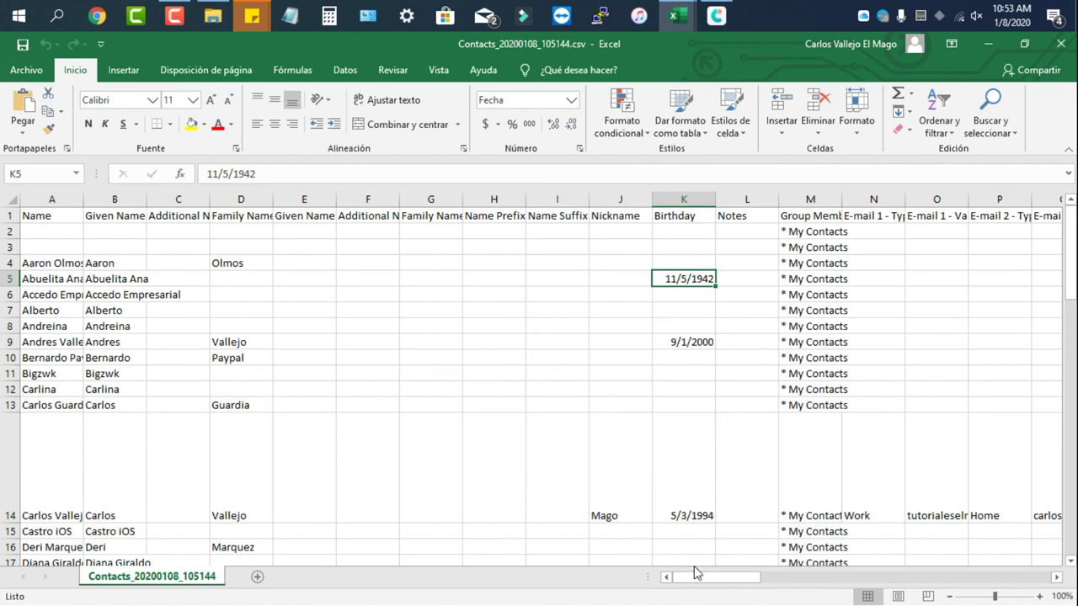
Examine the phone number columns of the exported contacts, going down rows 2 to 12.
left_click_drag(720, 580, 802, 579)
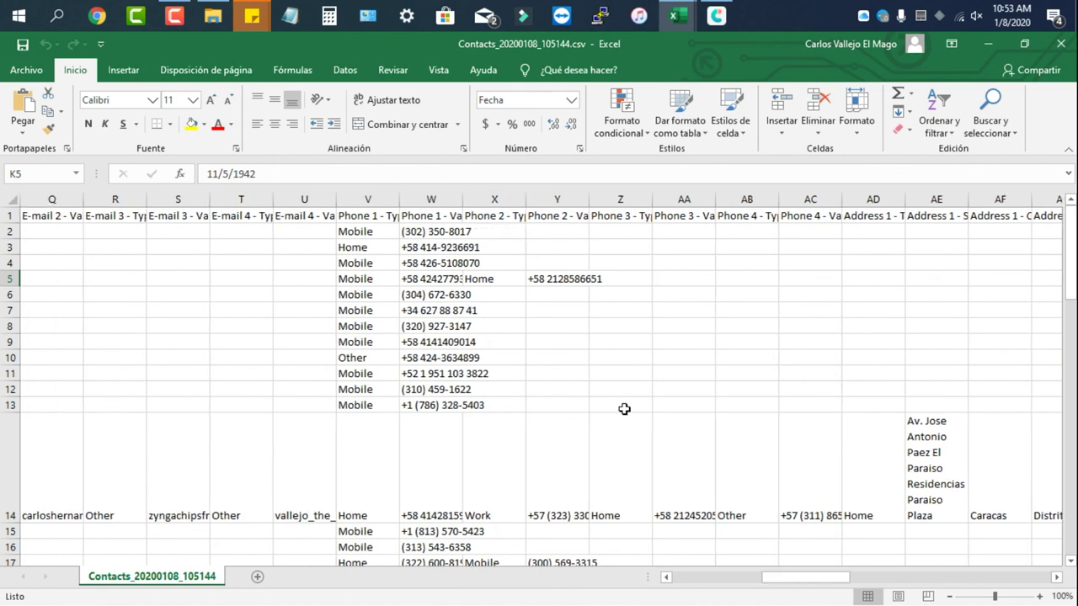
left_click(464, 232)
key("Down")
key("Down")
key("Down")
key("Down")
key("Down")
key("Down")
key("Down")
key("Down")
key("Down")
key("Down")
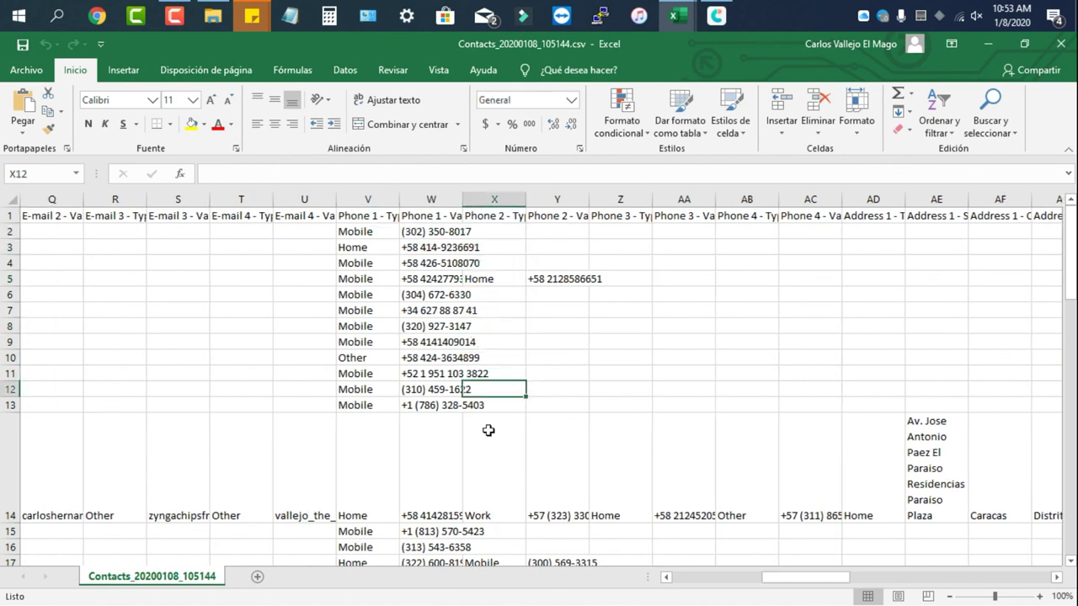
Return to the first columns of the sheet and check the contact names in A4 and A5.
left_click_drag(838, 582, 649, 582)
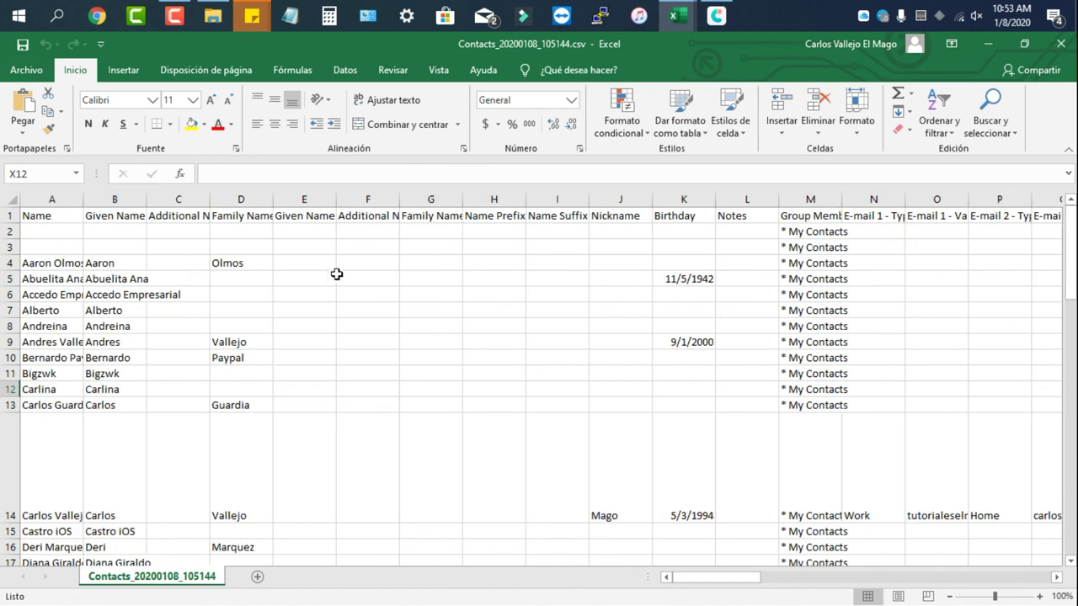
left_click(64, 266)
left_click(63, 282)
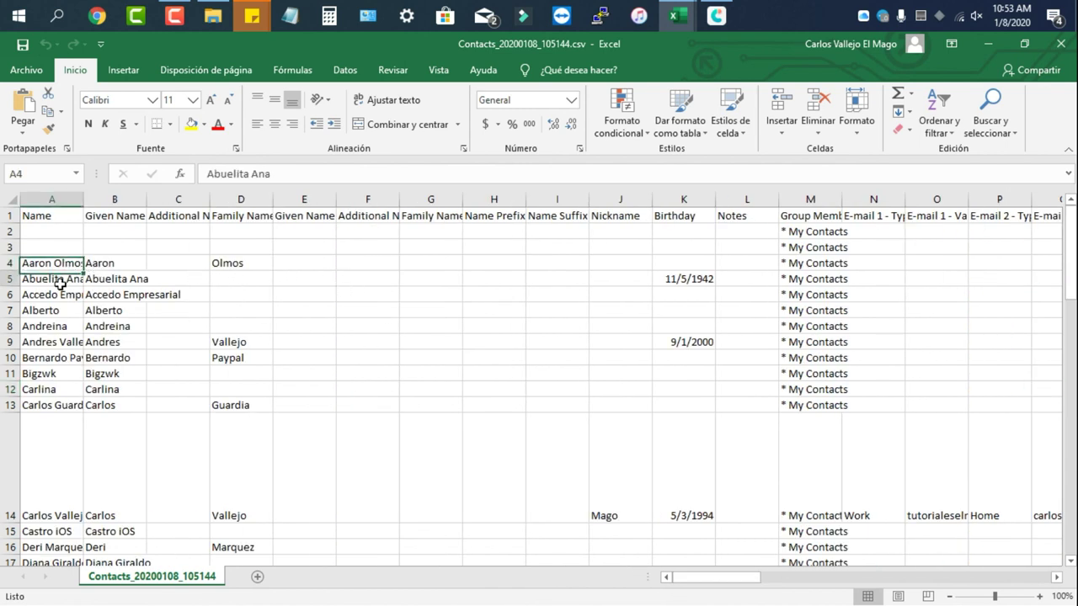